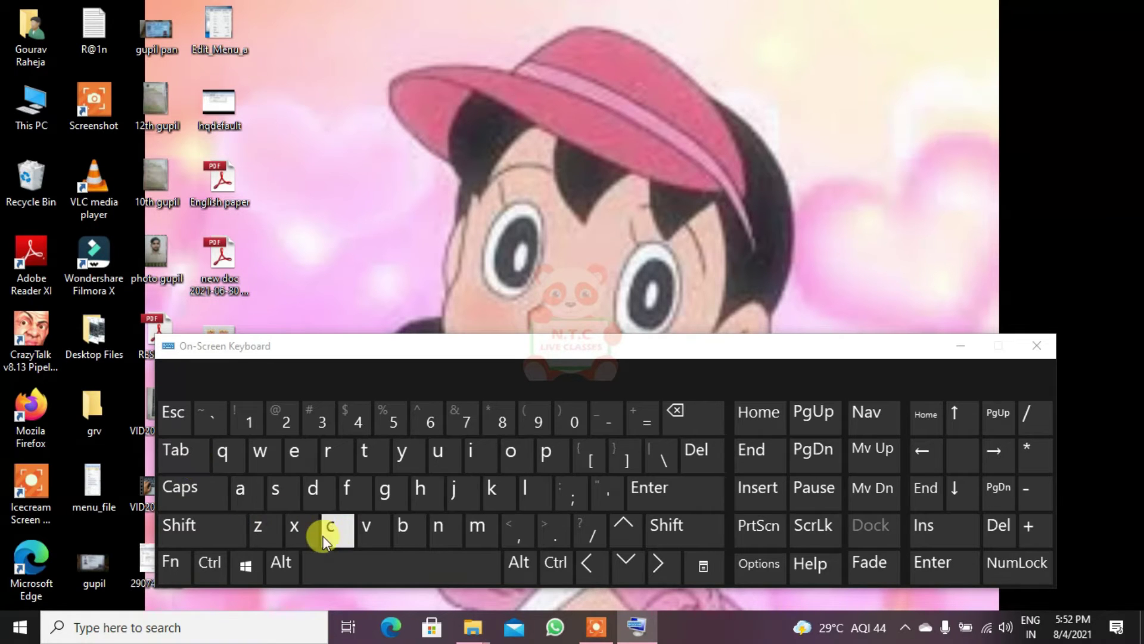
- Minimize the On-Screen Keyboard window to reveal the desktop
left_click(313, 551)
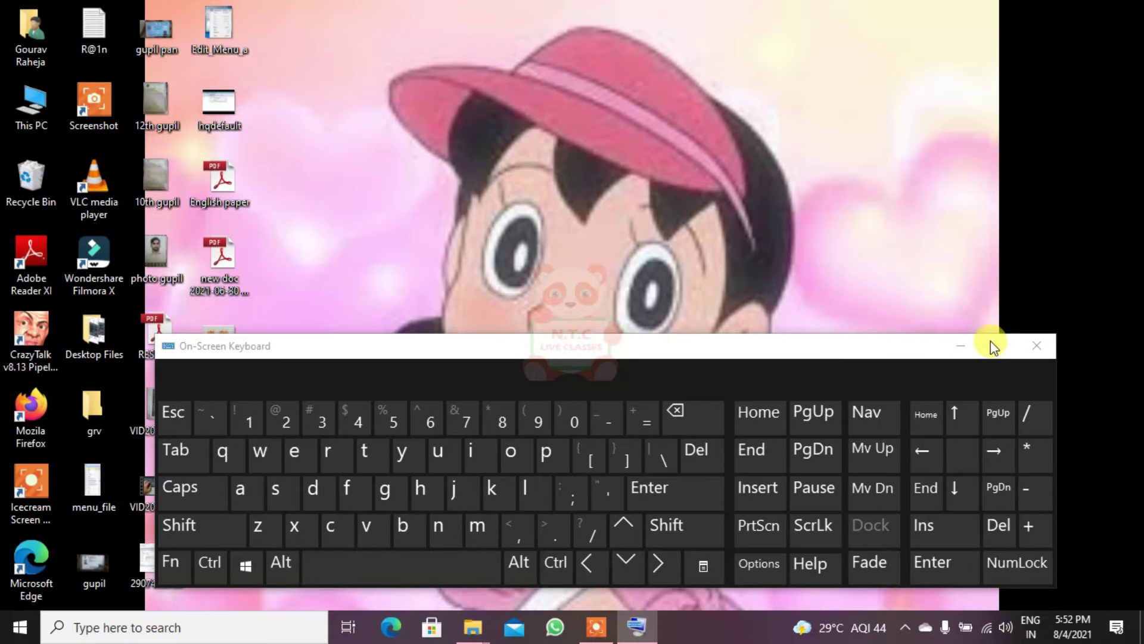
left_click(961, 346)
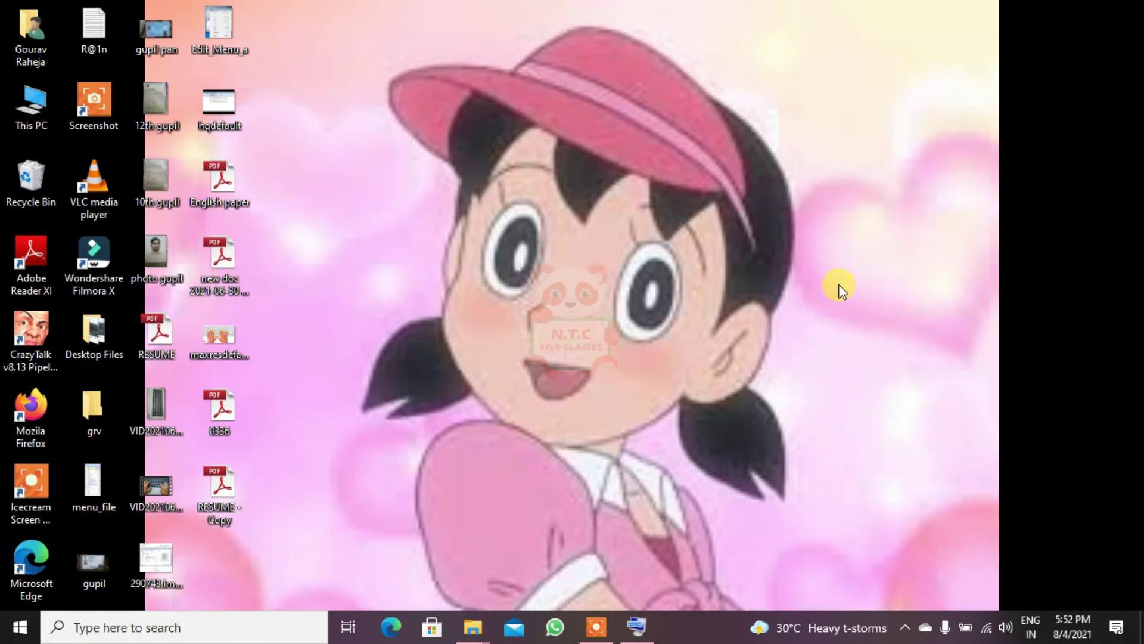
- Open the Start menu and dismiss it again, repeating this twice
key("super")
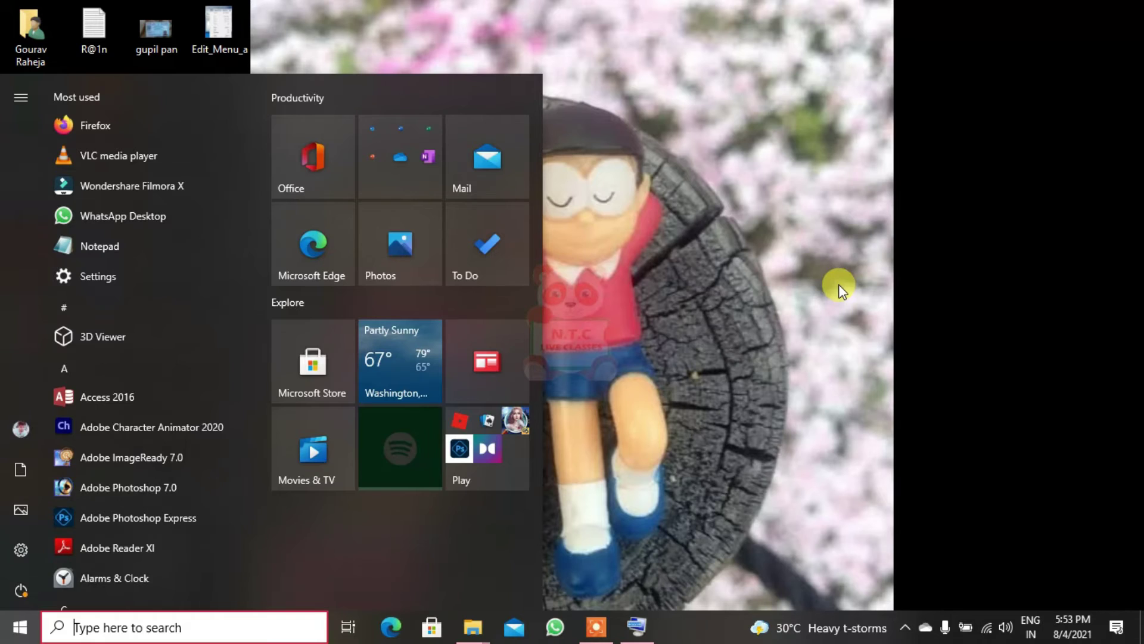
left_click(839, 289)
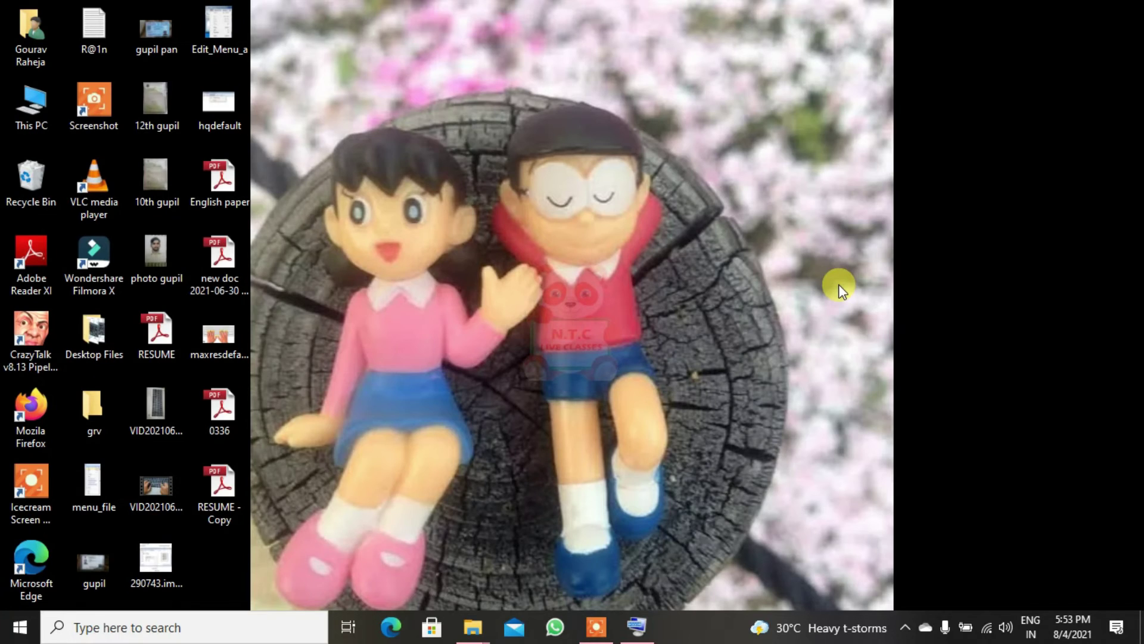
key("super")
key("super")
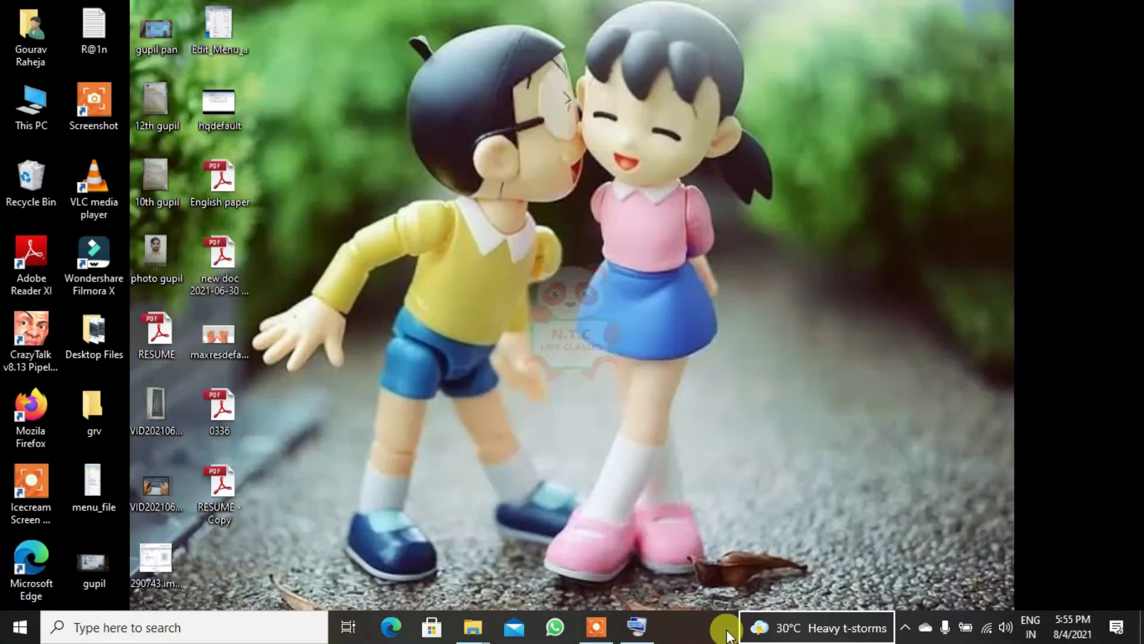
- Cycle the focus through the weather widget, hidden icons, desktop icons, Start and Task View, ending on the desktop icons
key("Tab")
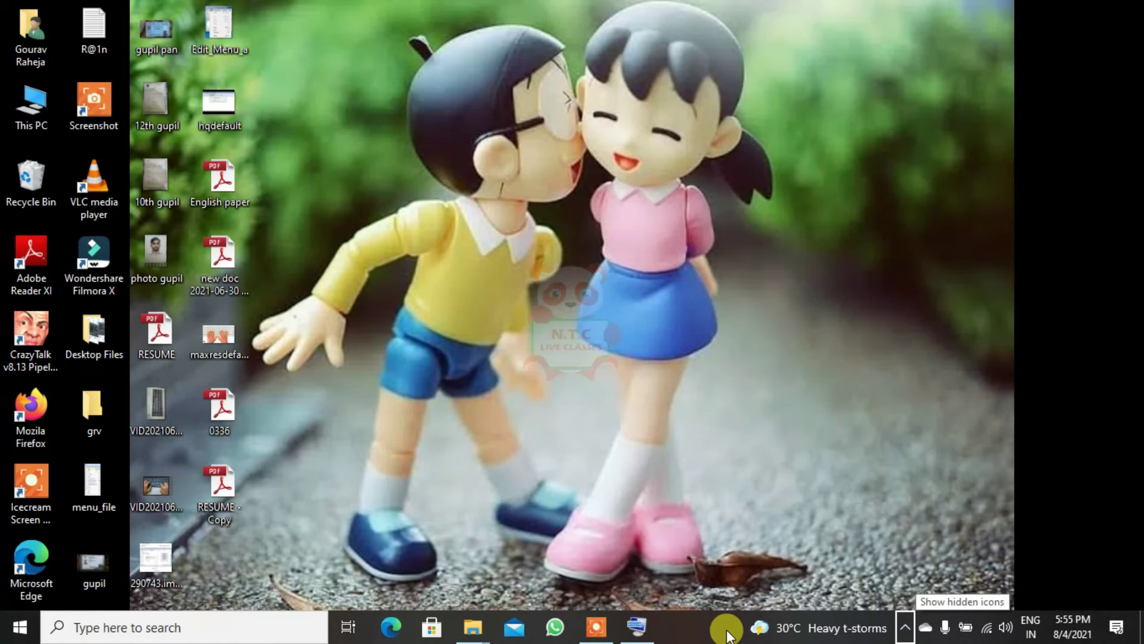
key("Tab")
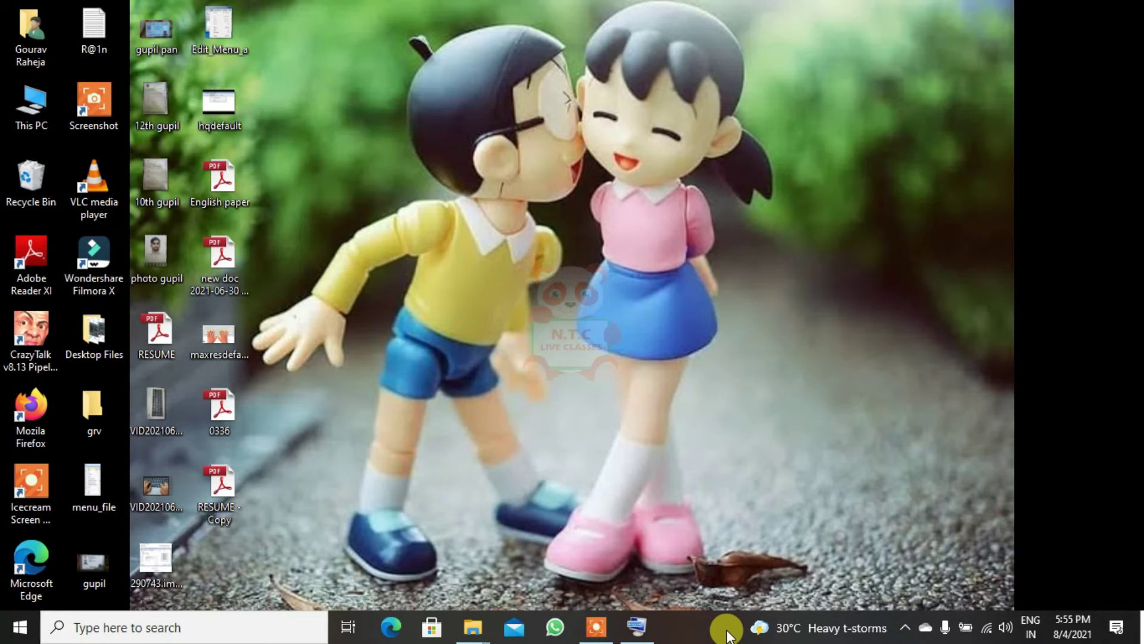
key("Tab")
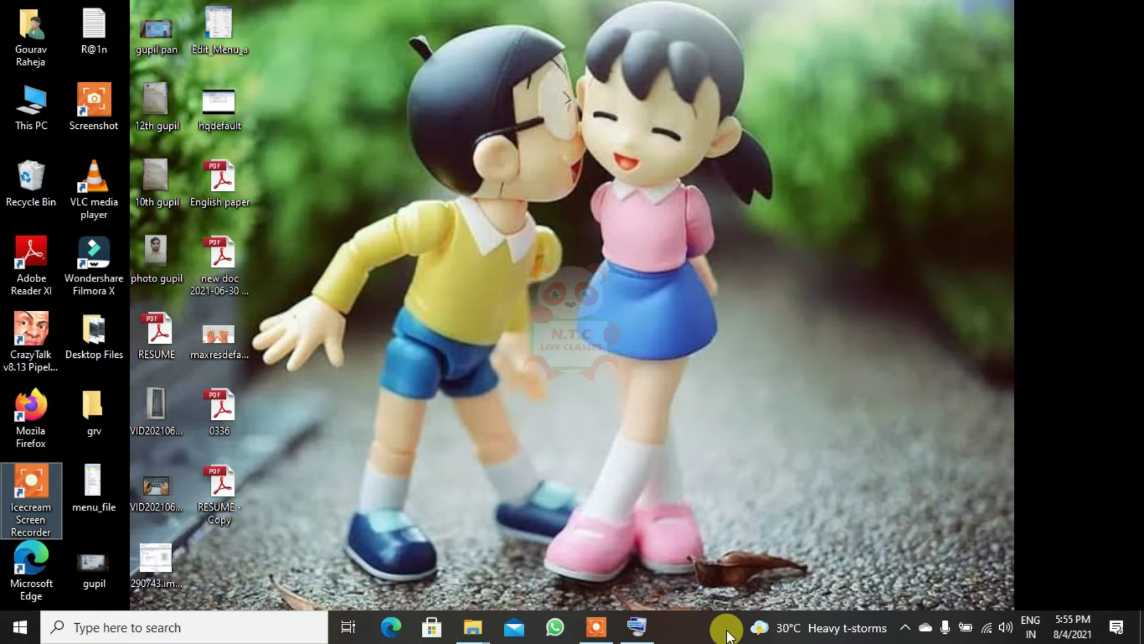
key("Tab")
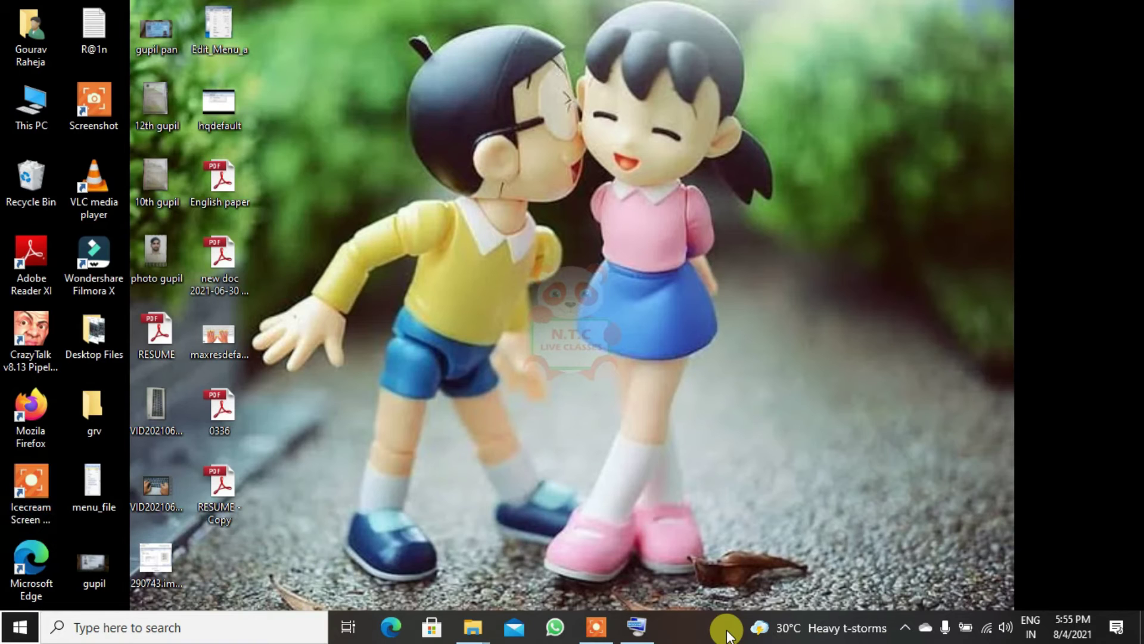
key("Tab")
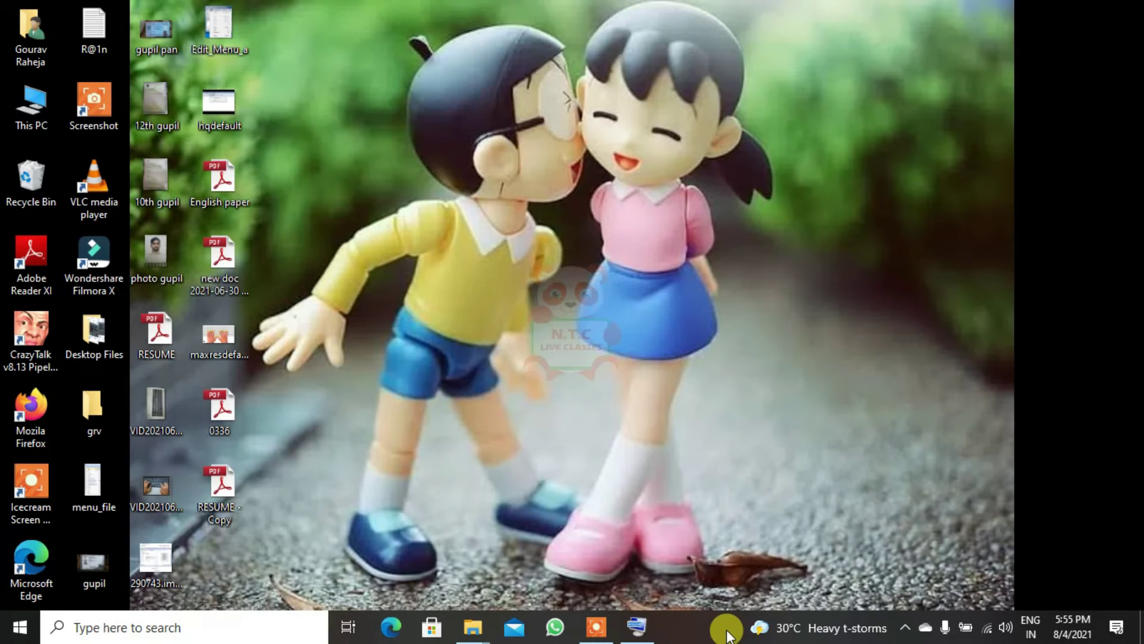
key("Tab")
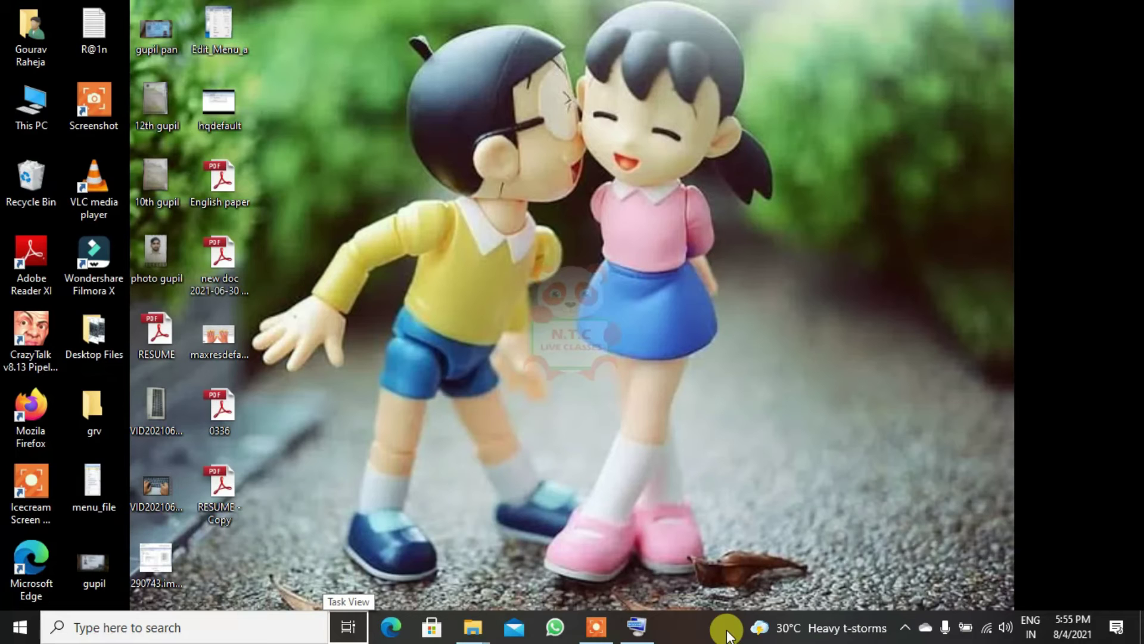
key("Tab")
key("Tab")
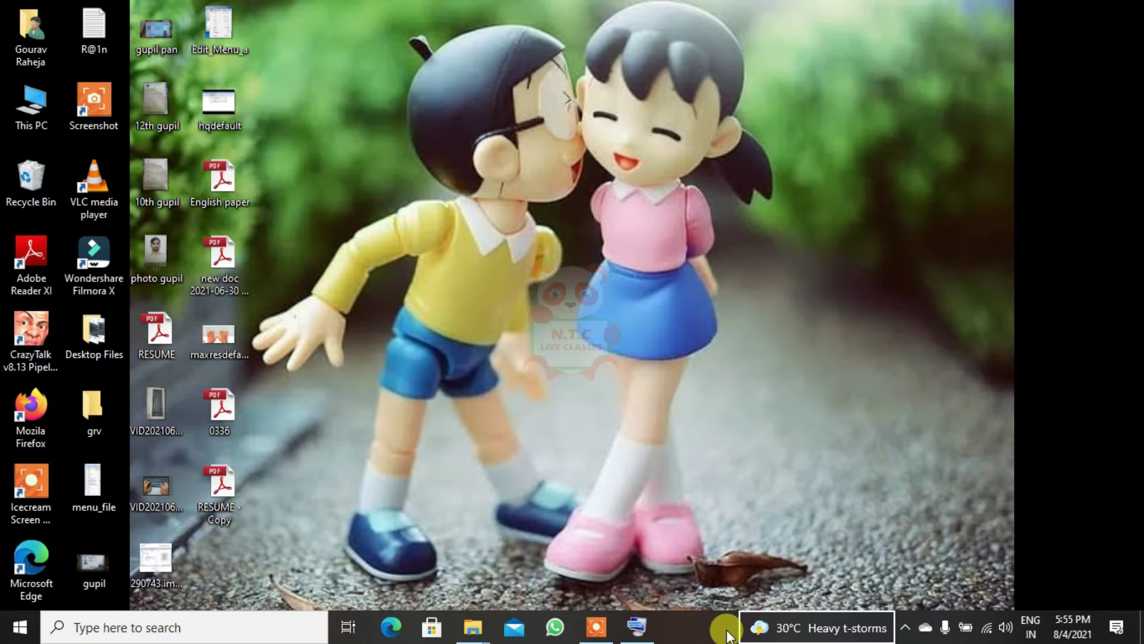
key("Tab")
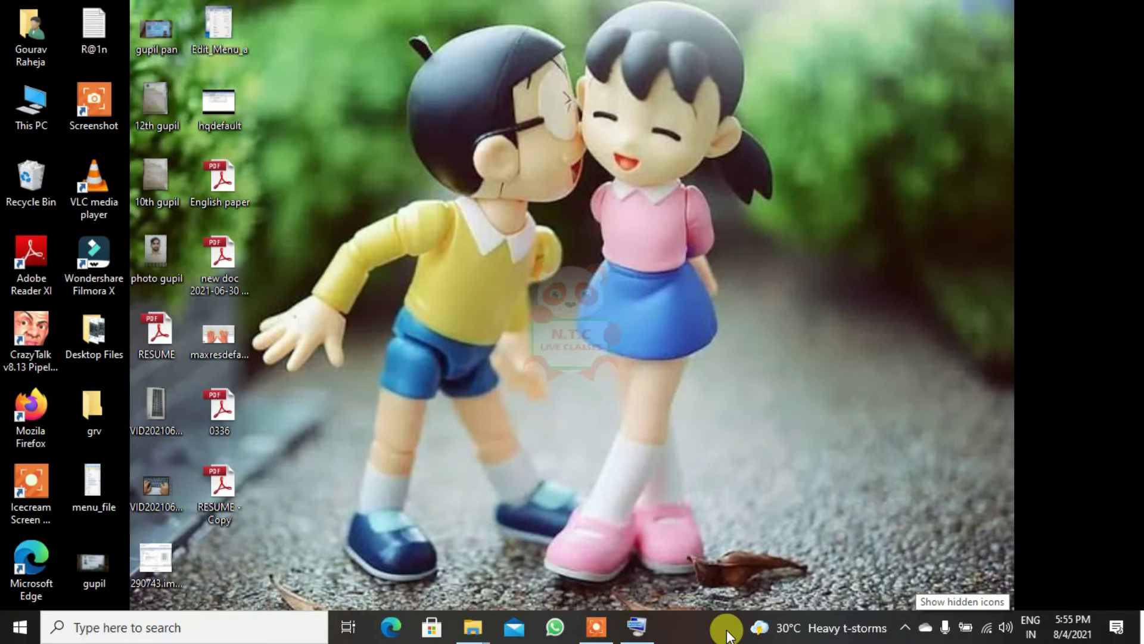
key("Tab")
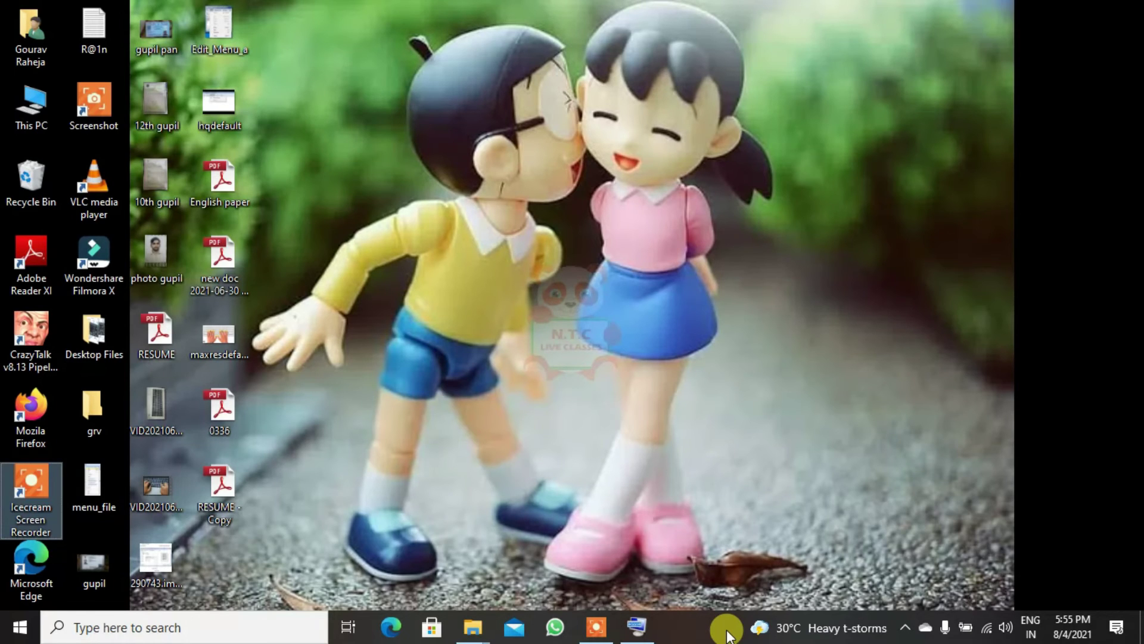
- Move the selection among the desktop icons to This PC and open it
key("Up")
key("Up")
key("Up")
key("Up")
key("Right")
key("Up")
key("Up")
key("Left")
key("Down")
key("Right")
key("Left")
key("Right")
key("Down")
key("Up")
key("Up")
key("Left")
key("Down")
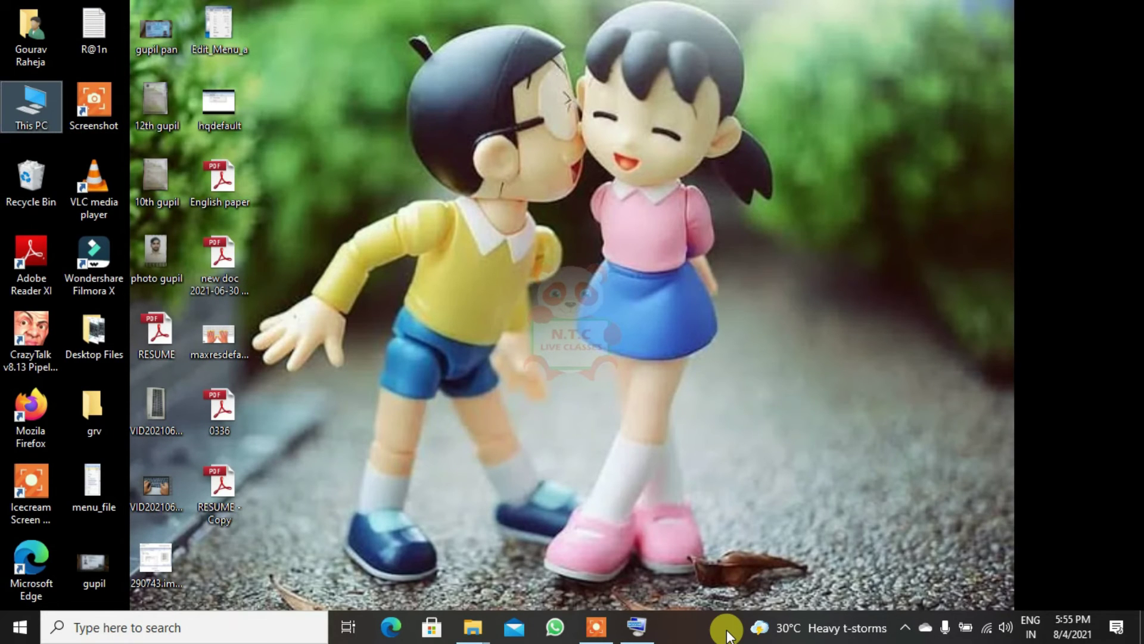
key("Return")
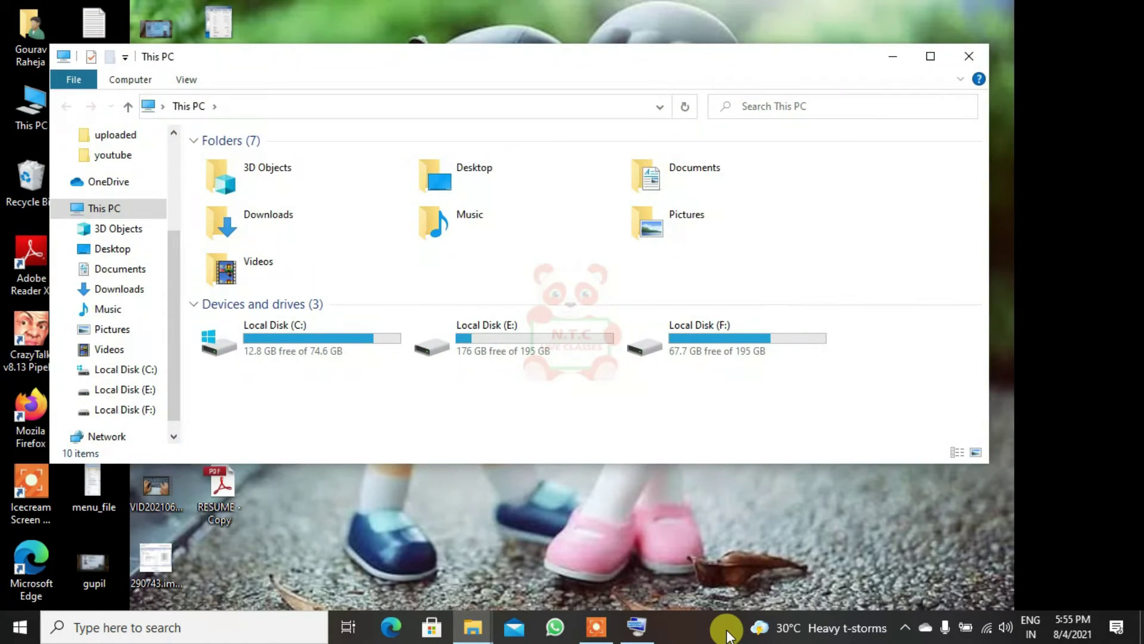
- Select the Local Disk (F:) drive among the devices and drives in This PC
key("Down")
key("Up")
key("Up")
key("Down")
key("Down")
key("Down")
key("Down")
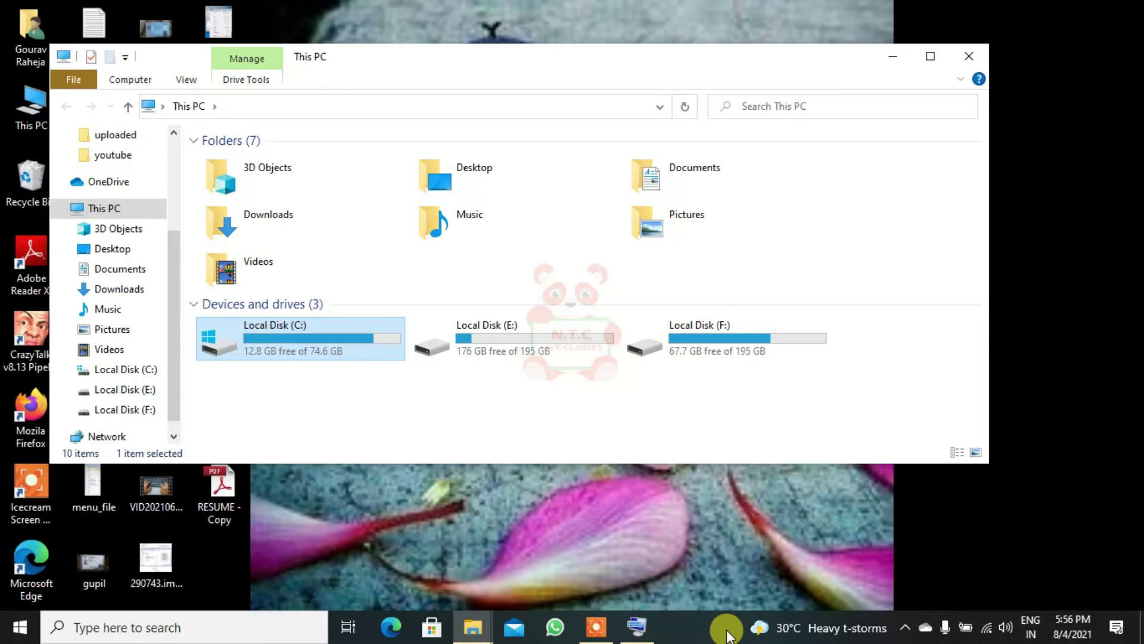
key("Right")
key("Right")
- Cycle the focus from the search box through the navigation pane to the drive list in the This PC window
key("ctrl+f")
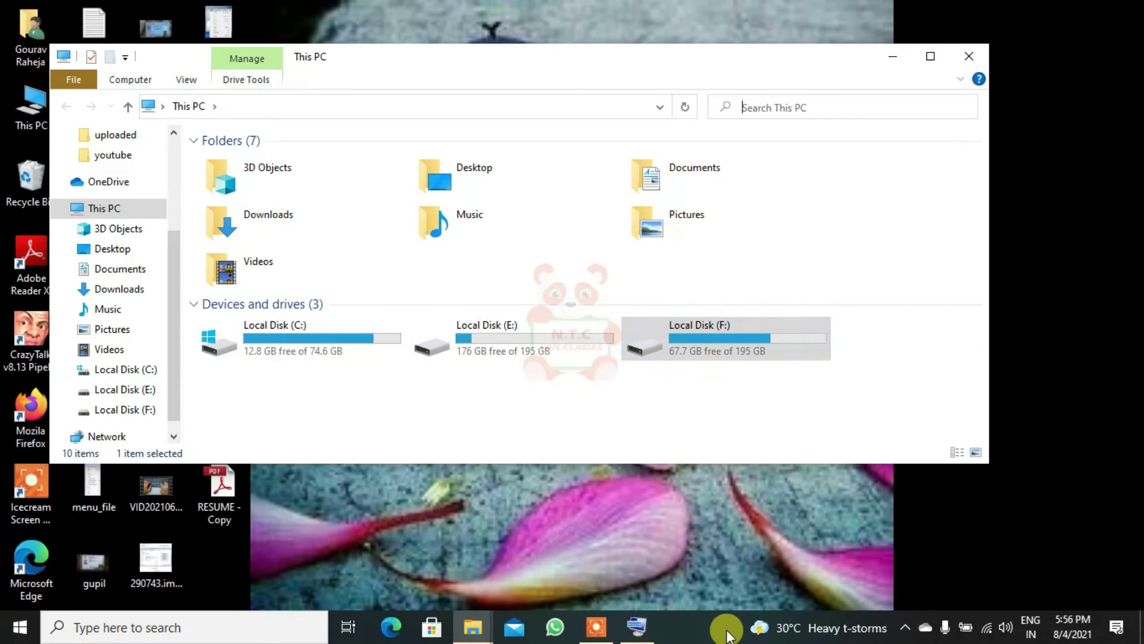
key("Tab")
key("Tab")
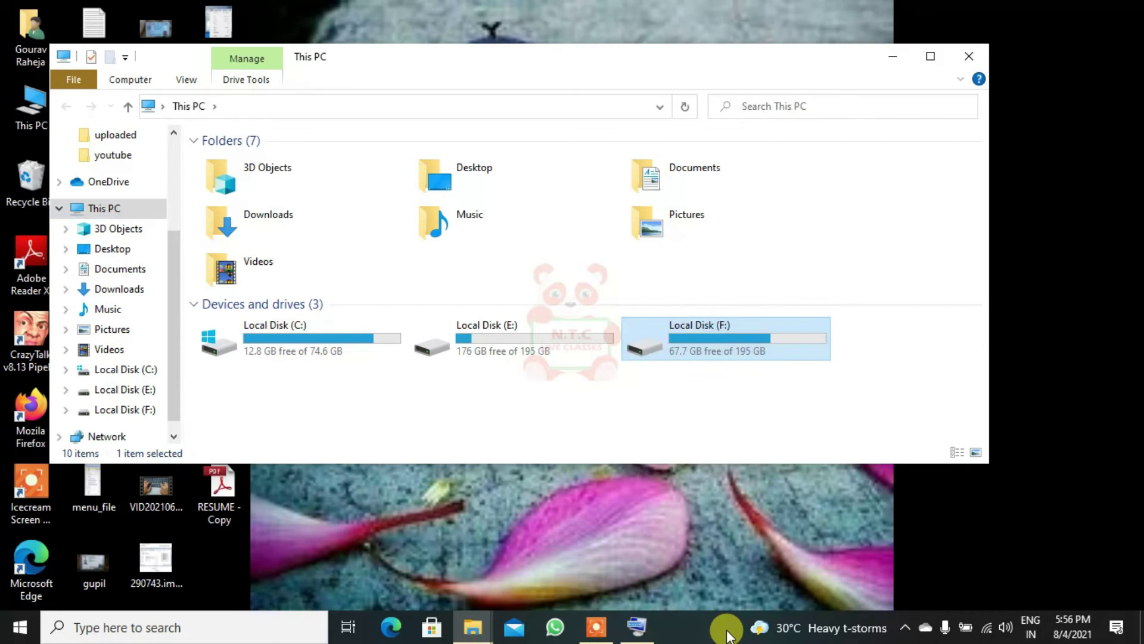
key("Tab")
key("Tab")
key("Tab")
key("Tab")
key("Tab")
key("Tab")
key("Tab")
key("Tab")
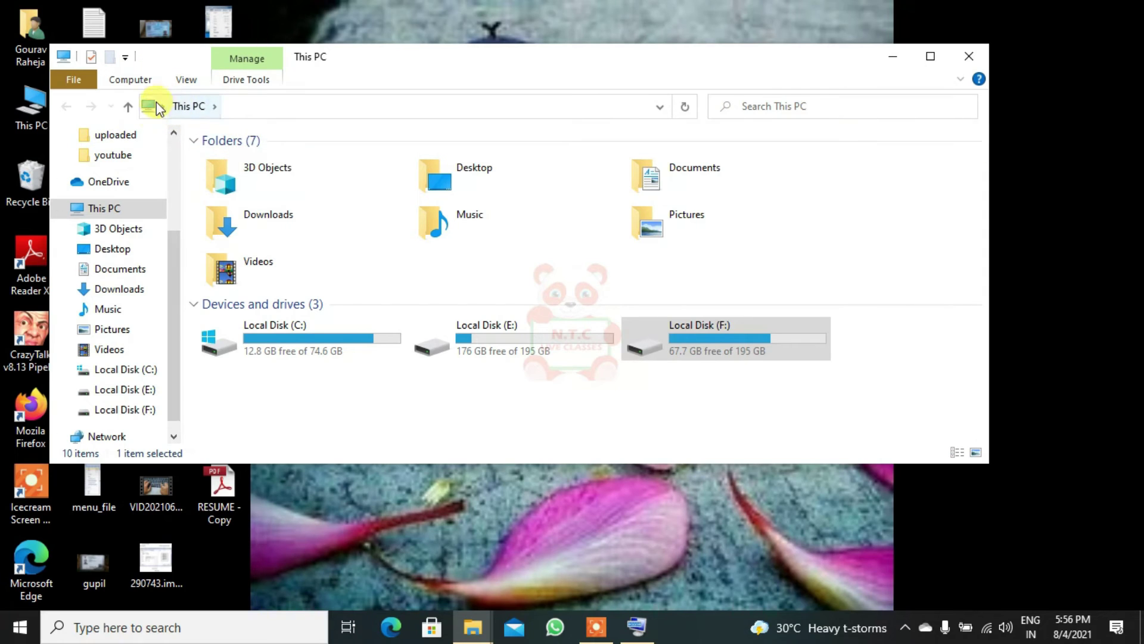
key("ctrl+f")
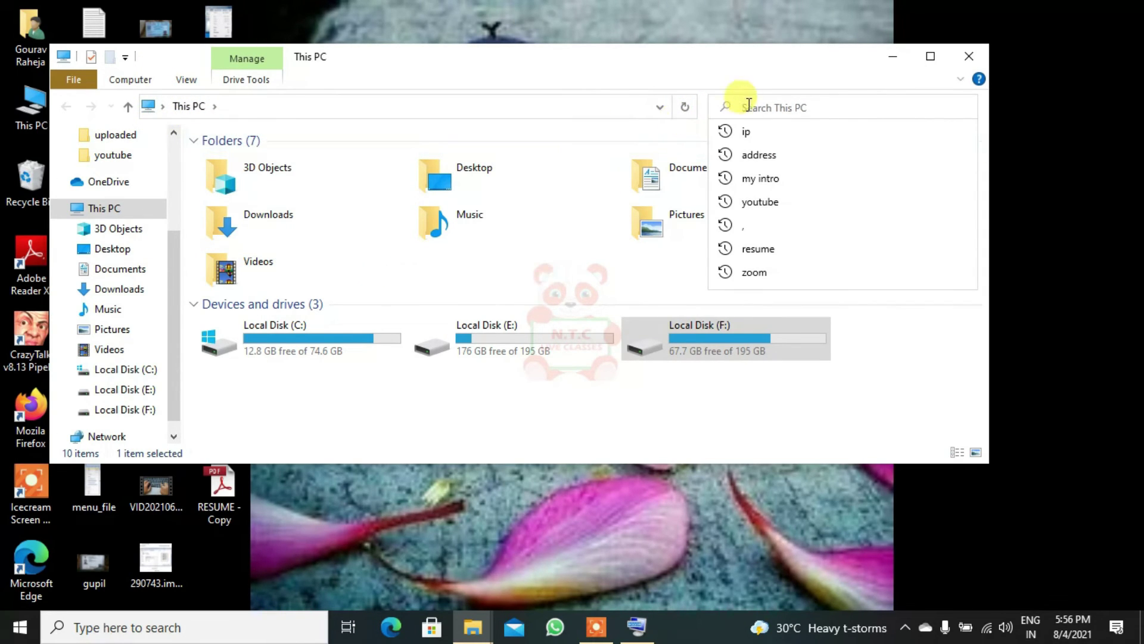
key("Tab")
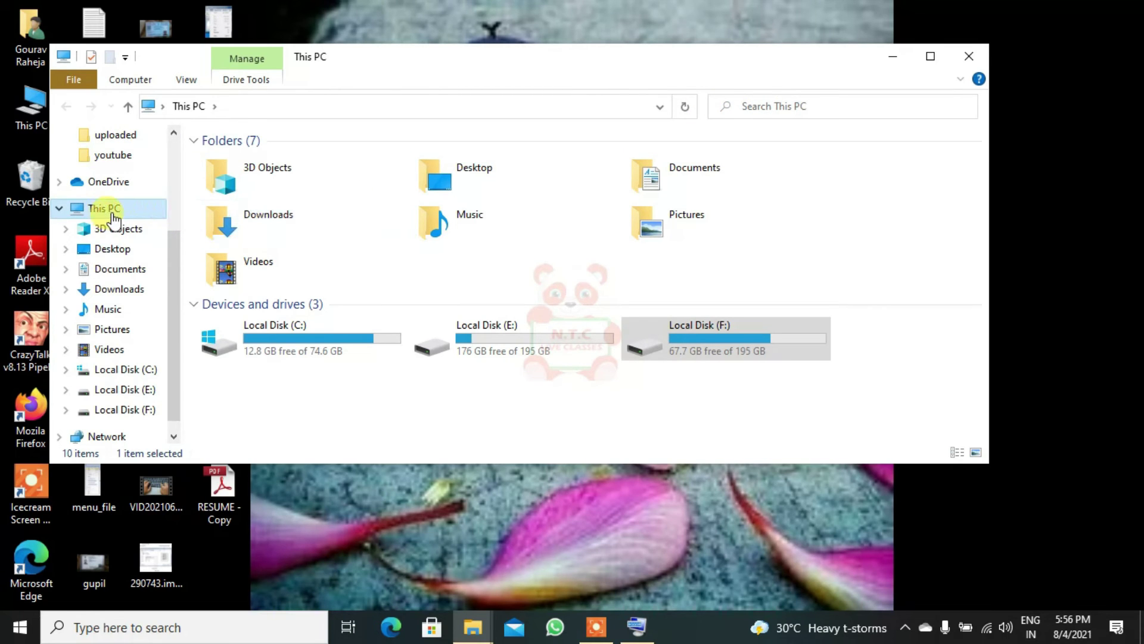
key("Tab")
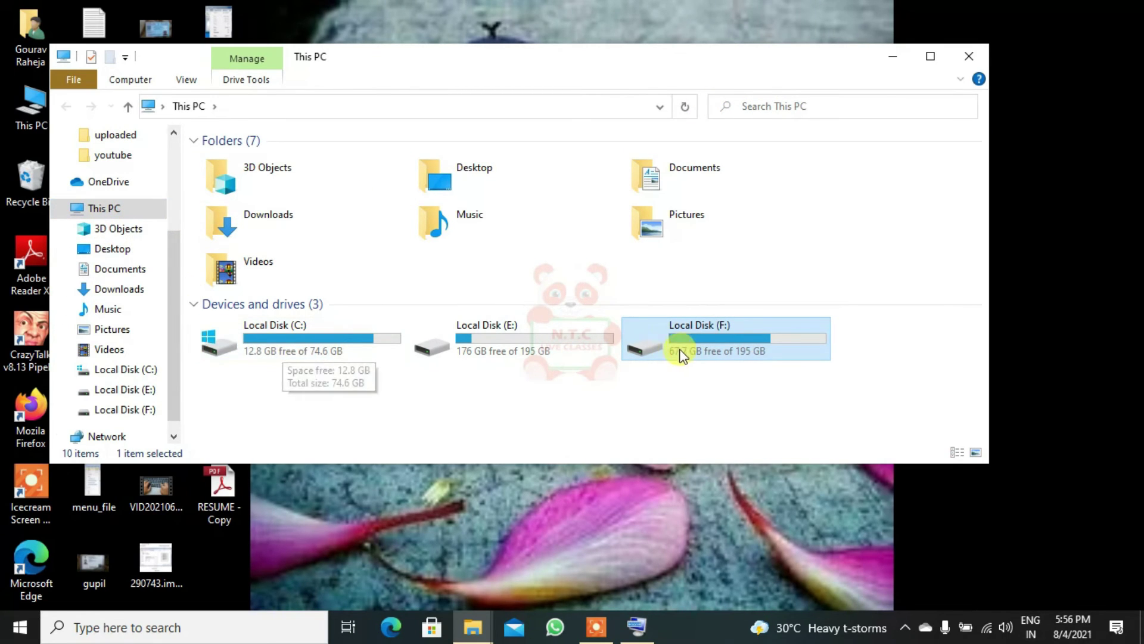
mouse_move(683, 350)
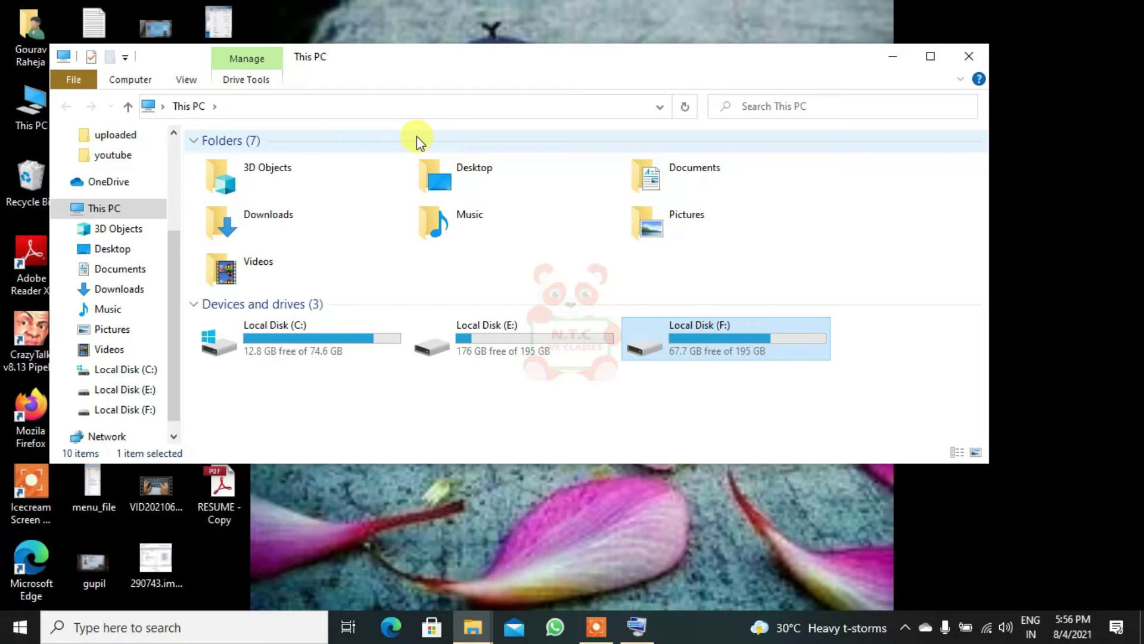
- Close the This PC window using its window control commands
key("alt+space")
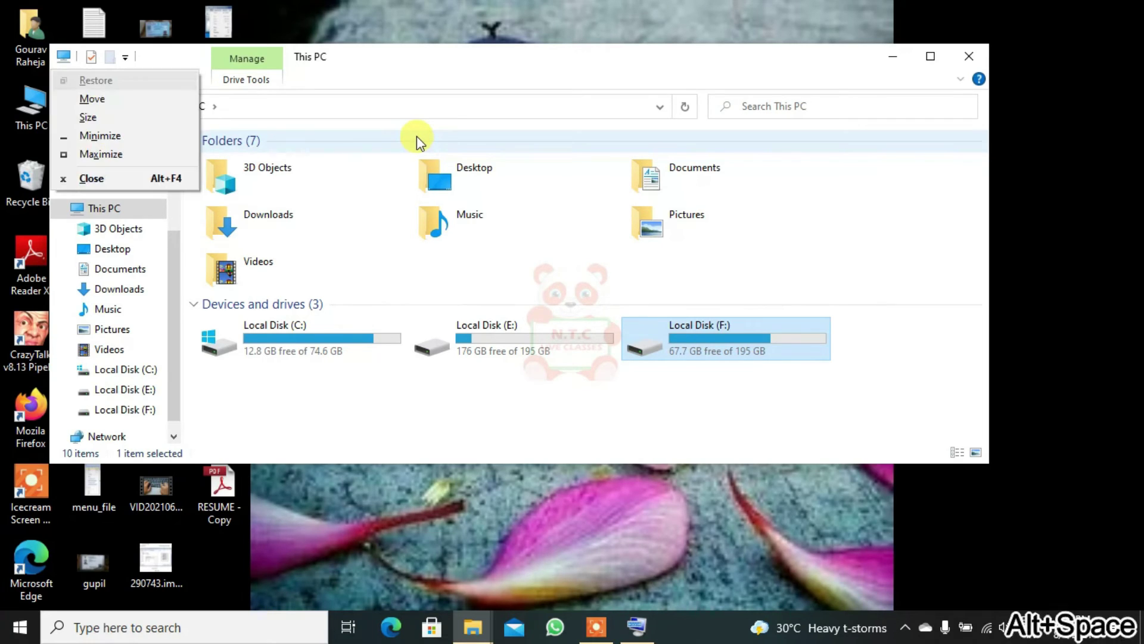
key("Up")
key("Down")
key("Return")
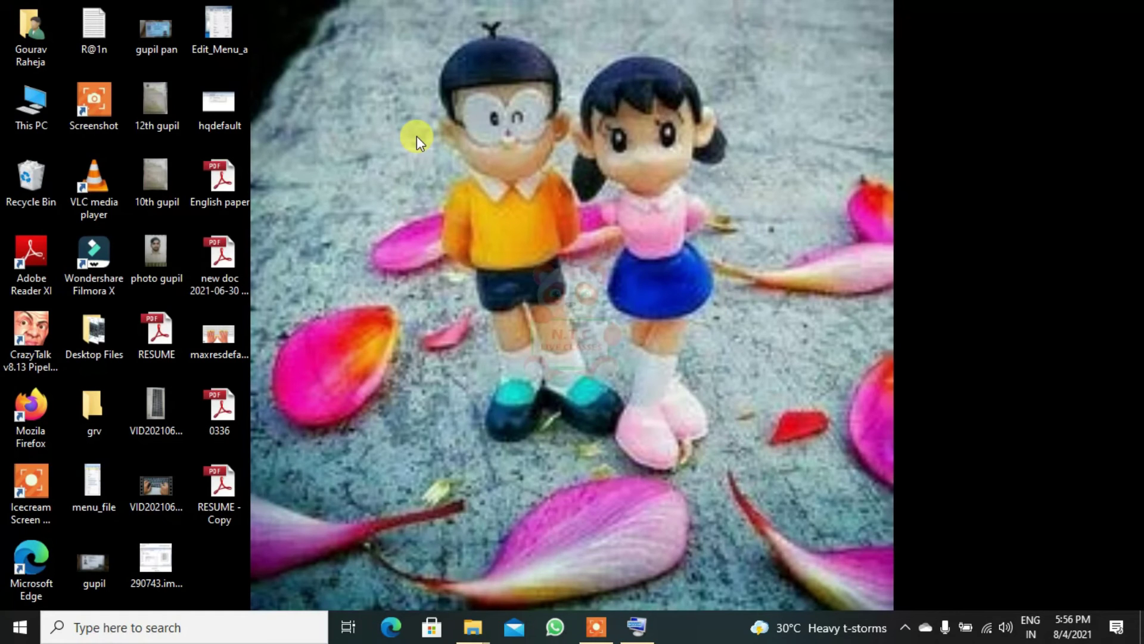
- Open the Start menu and browse its app list down to Adobe Reader XI, and back up to Adobe Photoshop Express
key("super")
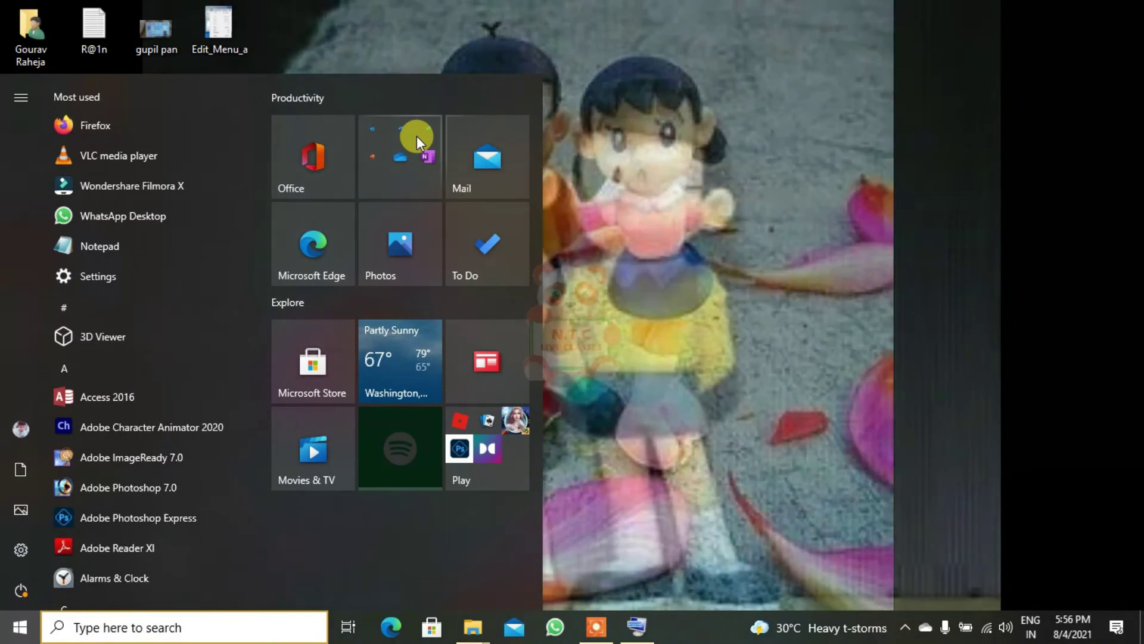
key("Down")
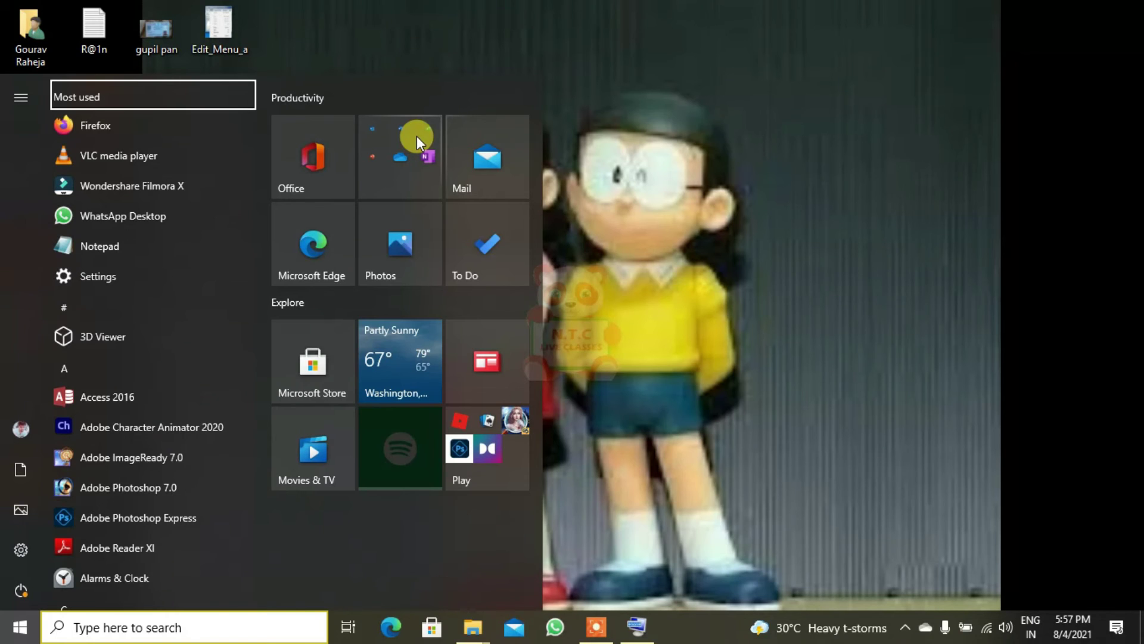
key("Down")
key("Down")
key("Down")
key("Down")
key("Down")
key("Down")
key("Down")
key("Down")
key("Down")
key("Down")
key("Down")
key("Down")
key("Down")
key("Down")
key("Down")
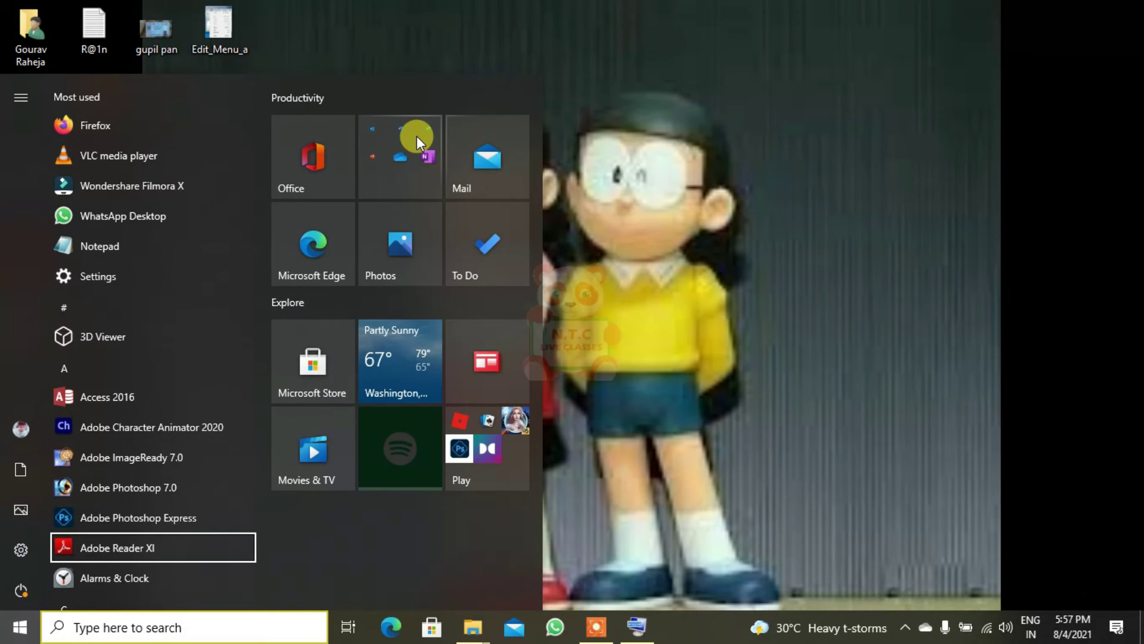
key("Up")
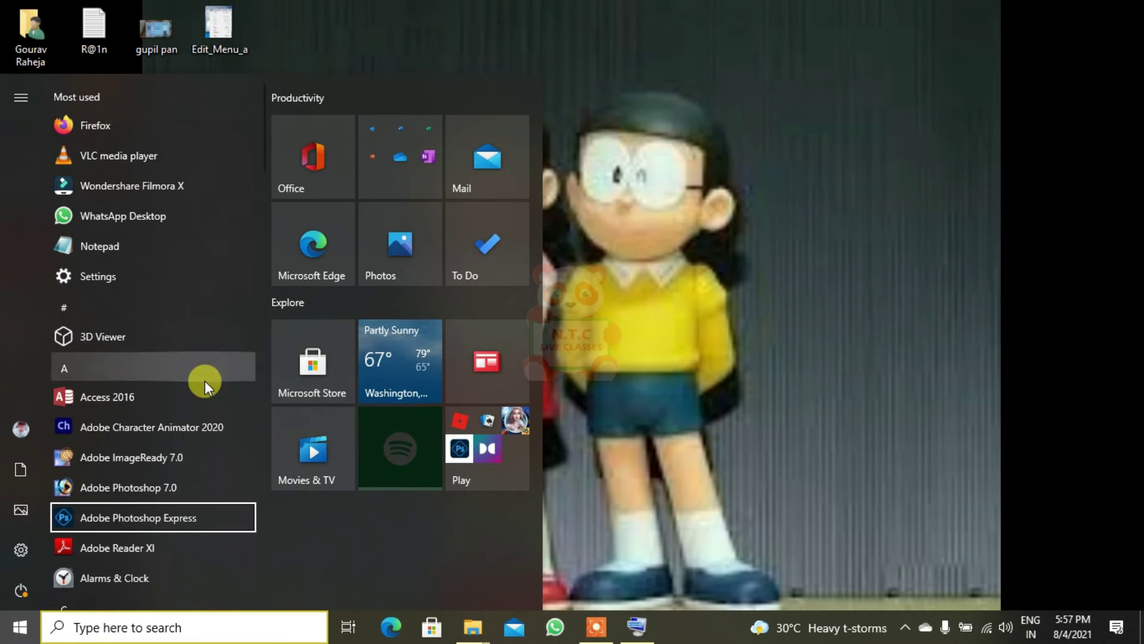
- Switch the focus to the Start menu's tiles and move through the Productivity and Explore groups to the Spotify tile
key("Tab")
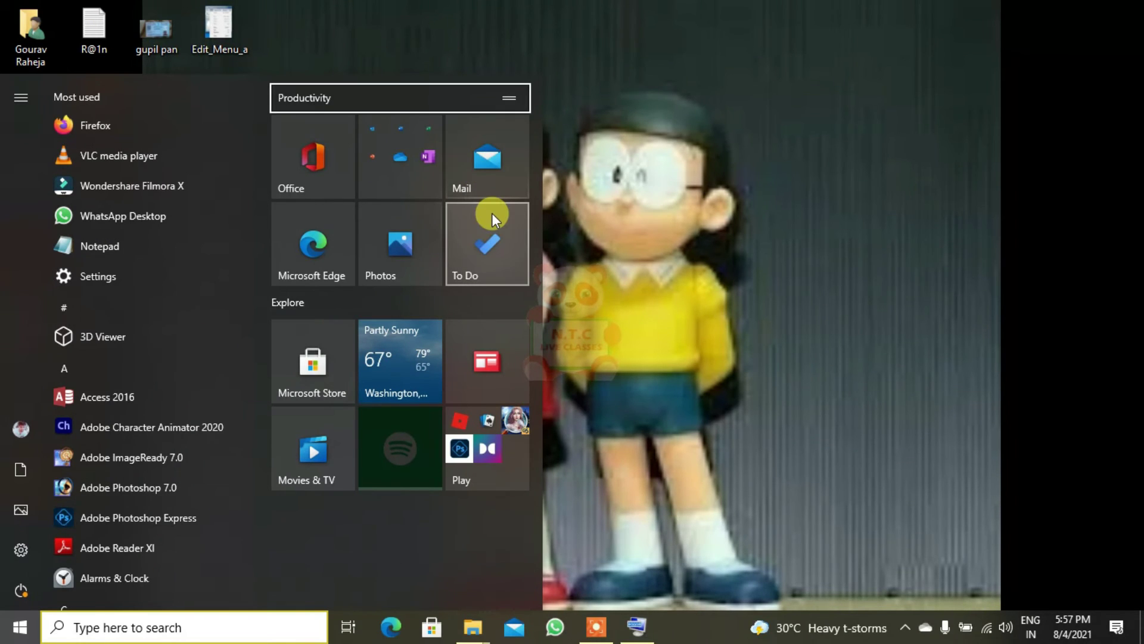
key("Down")
key("Down")
key("Down")
key("Down")
key("Down")
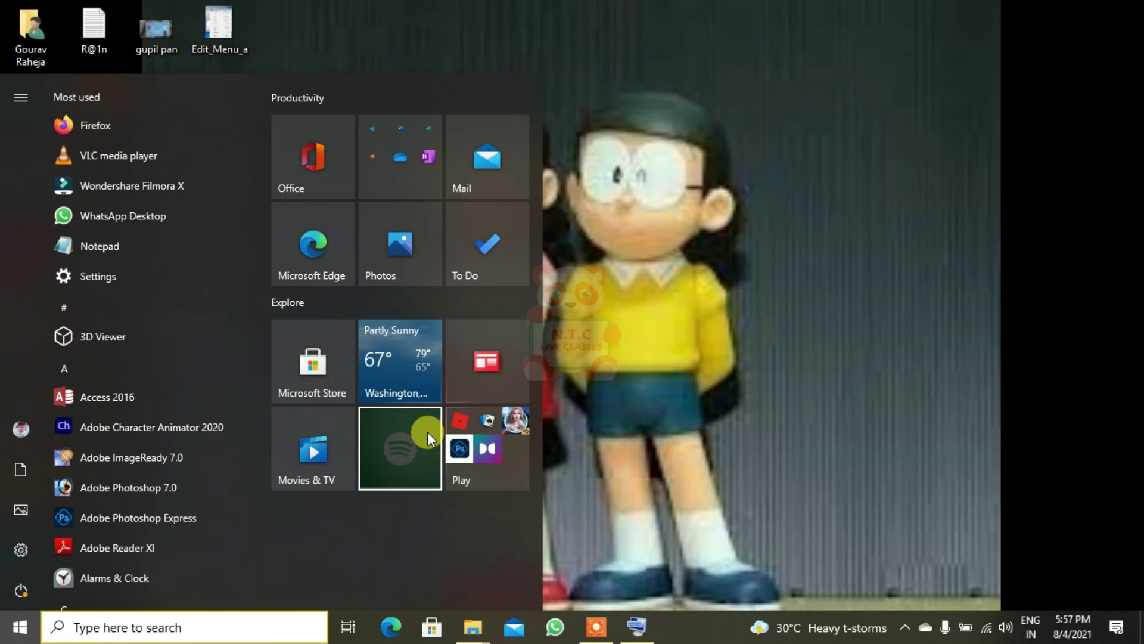
- Cycle the focus through the remaining Start menu sections, dismiss the menu, and open and close it once more
key("Tab")
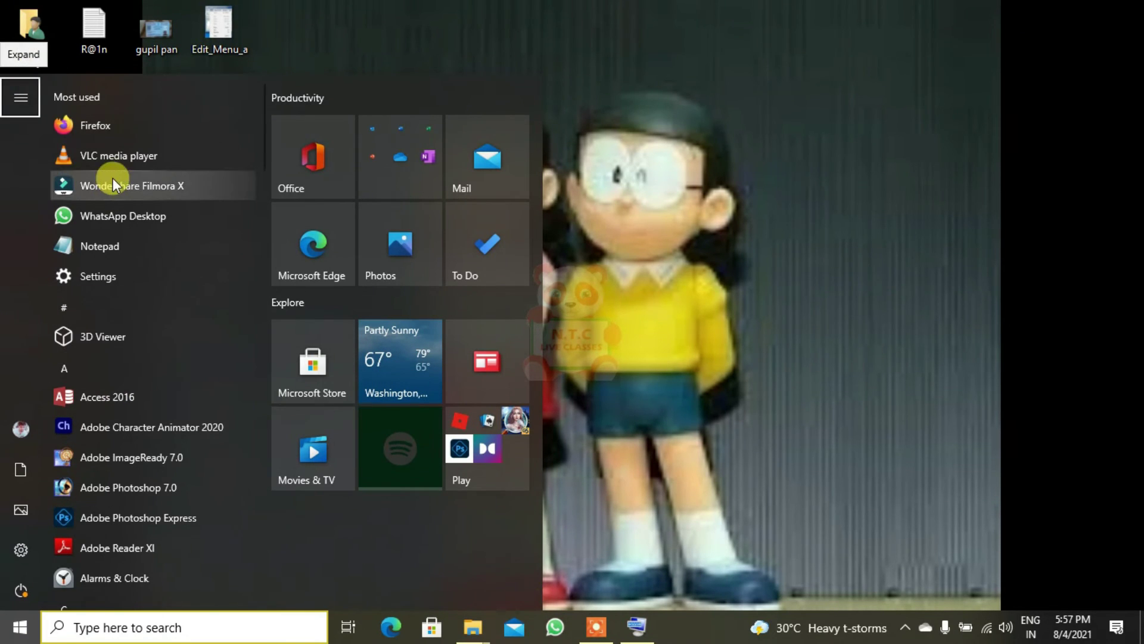
mouse_move(30, 110)
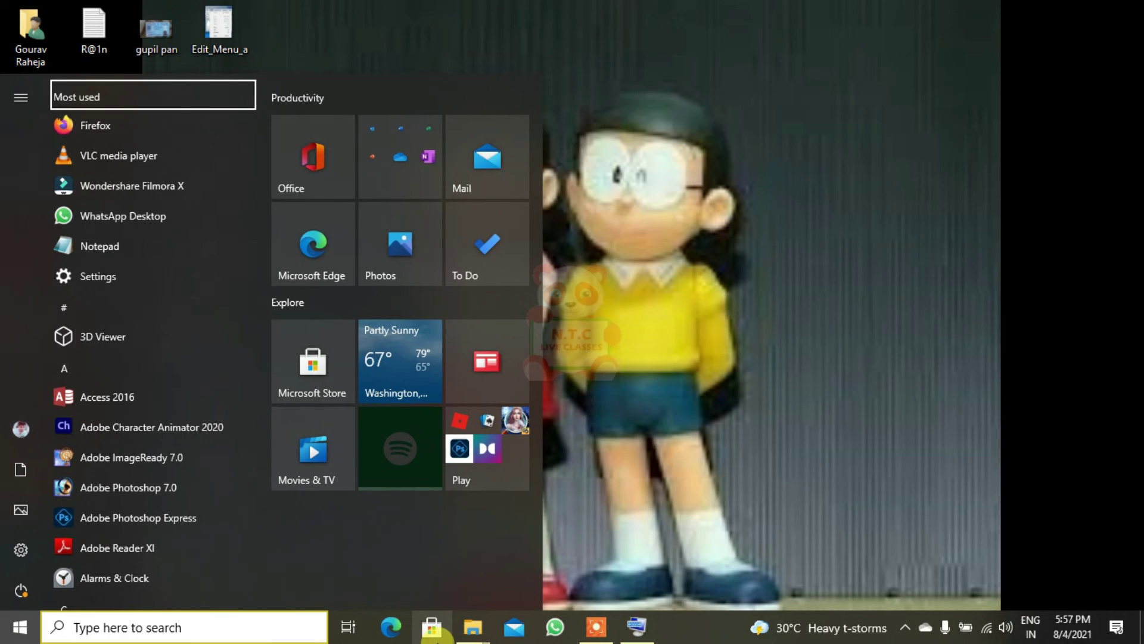
key("Tab")
key("Tab")
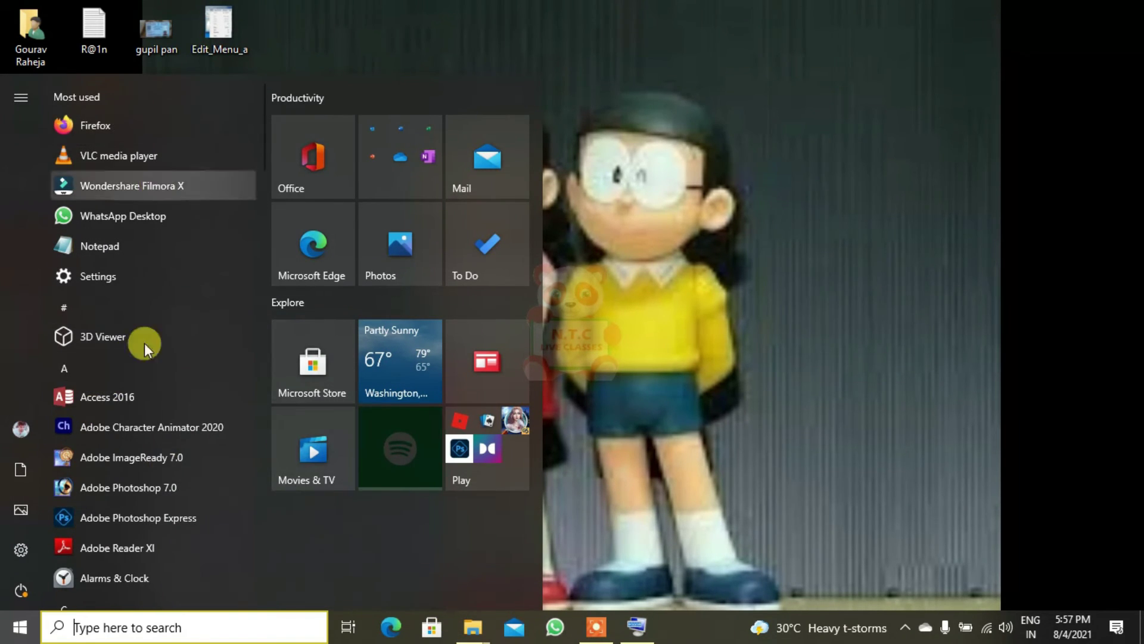
left_click(677, 335)
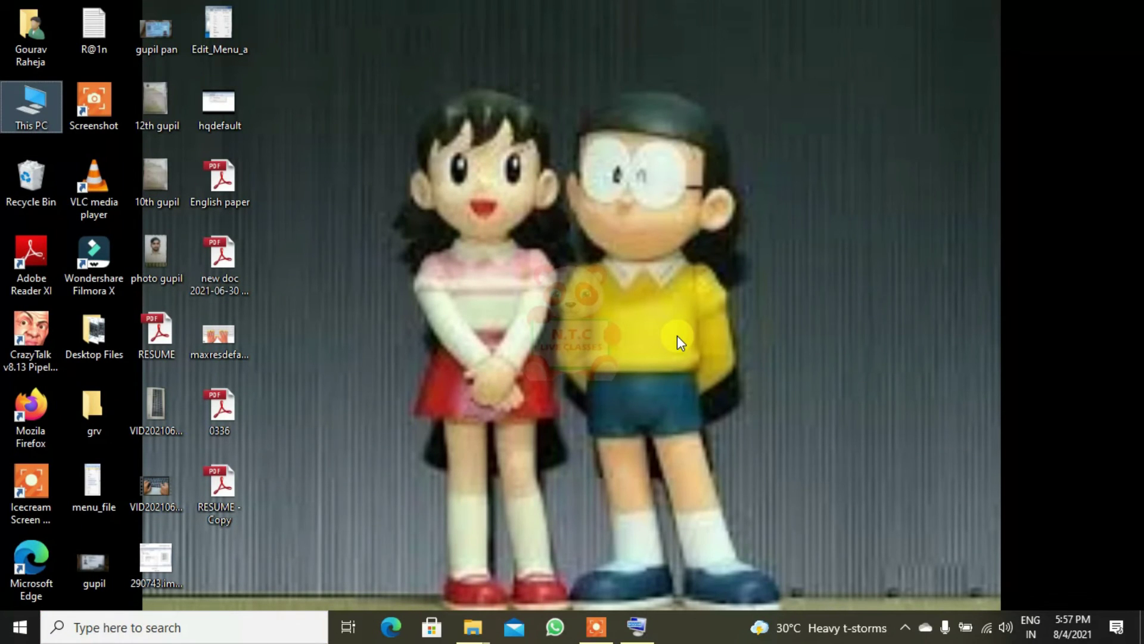
key("super")
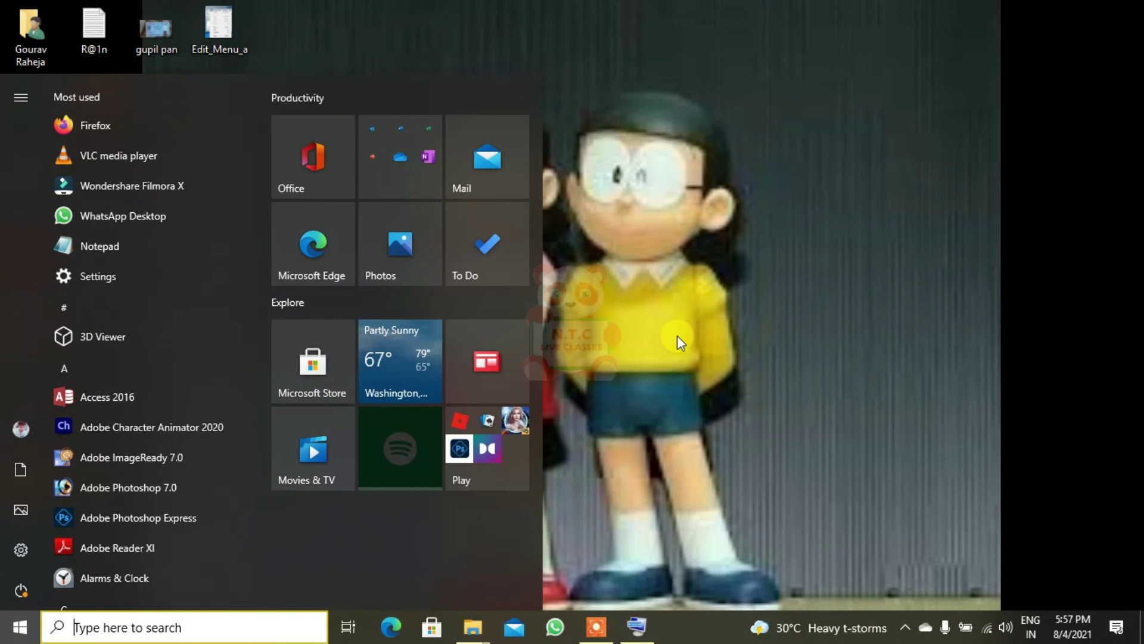
key("super")
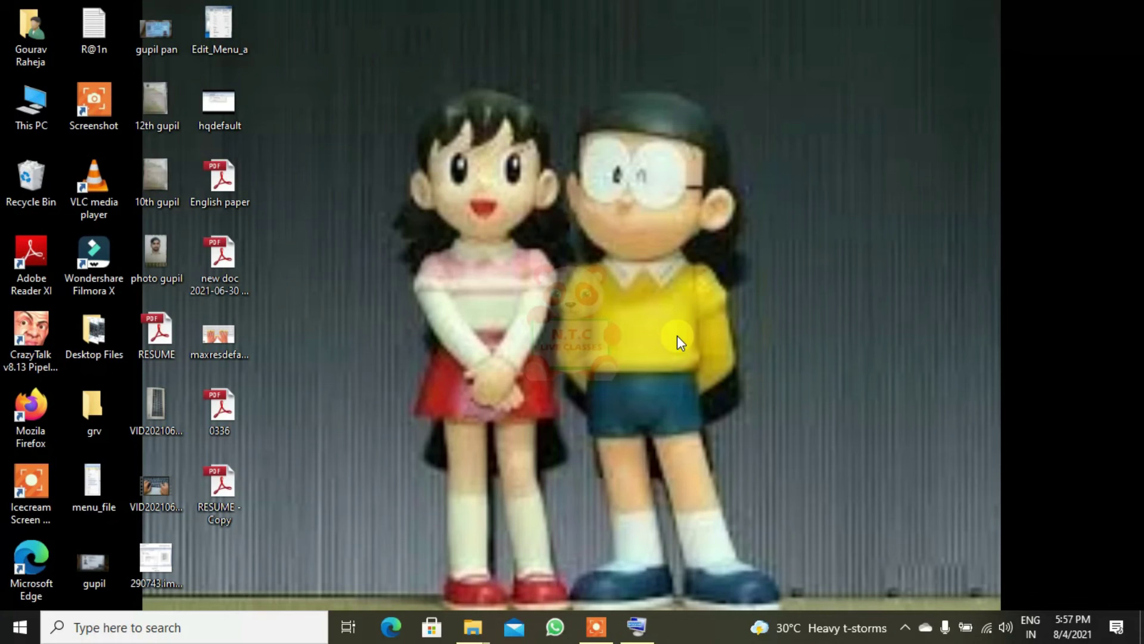
- Launch WordPad from the Run dialog with the command wordpad
key("super+r")
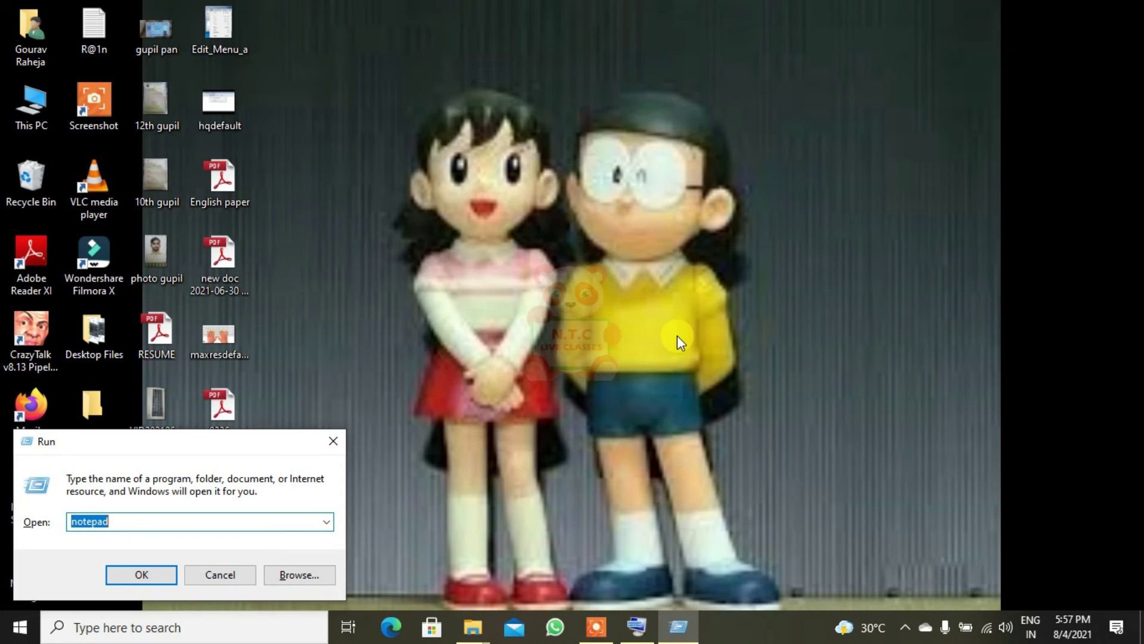
type("wordpad")
key("Return")
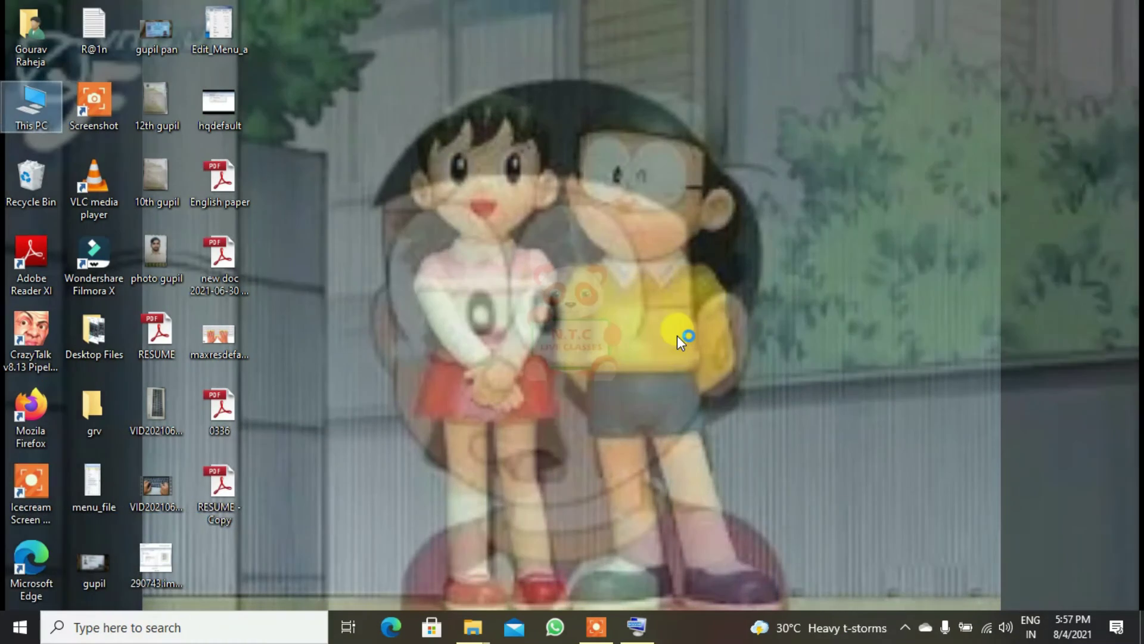